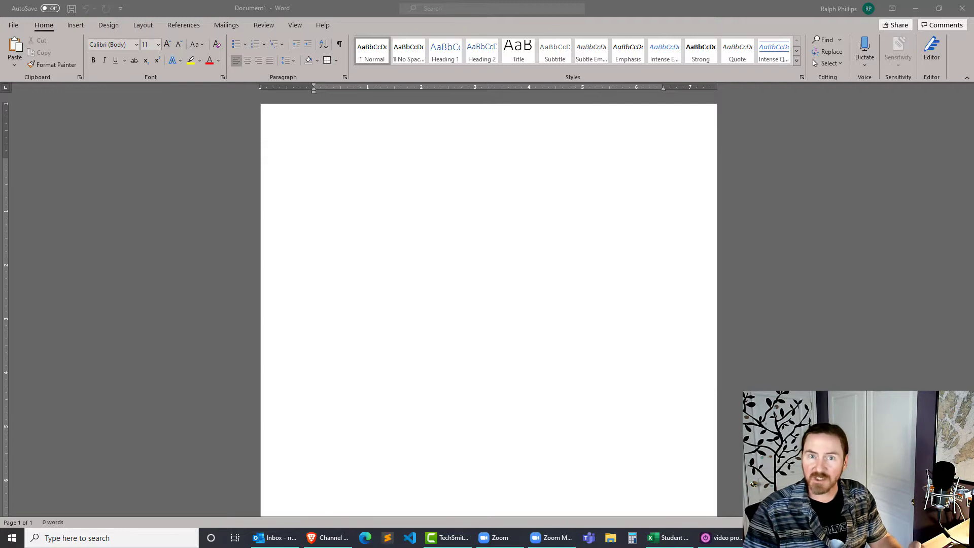
Activate the empty Document1 window so it is ready for new content
left_click(391, 222)
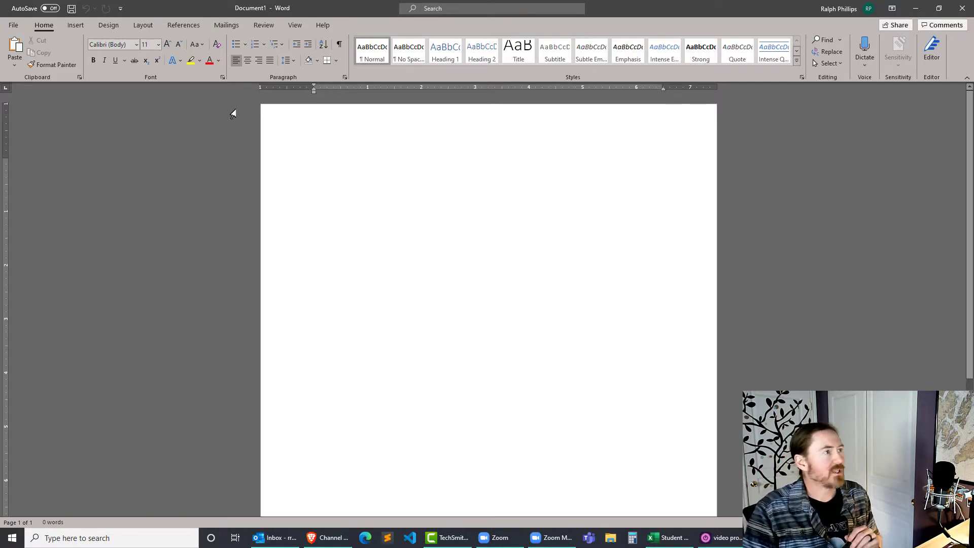
Insert a Column > Clustered Column chart with its sample data into the document
left_click(77, 26)
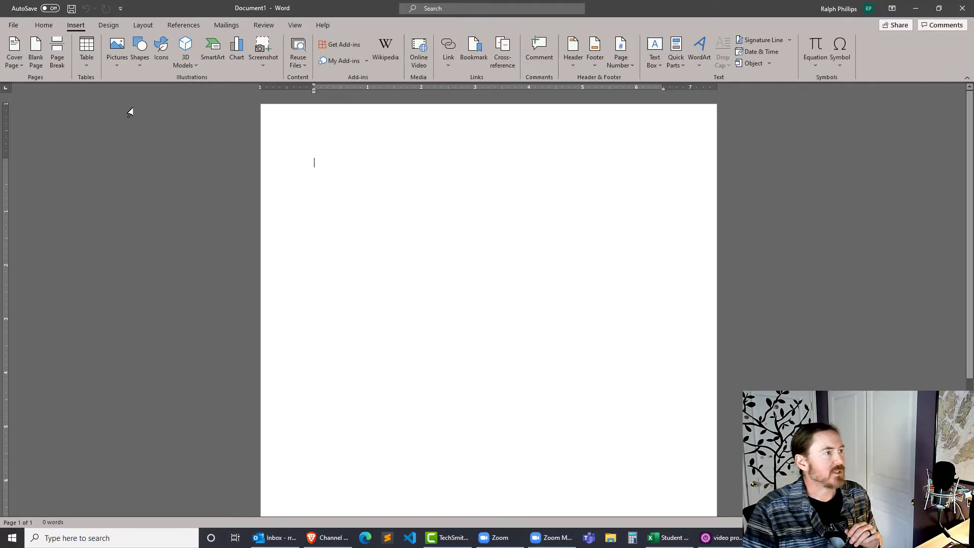
left_click(237, 58)
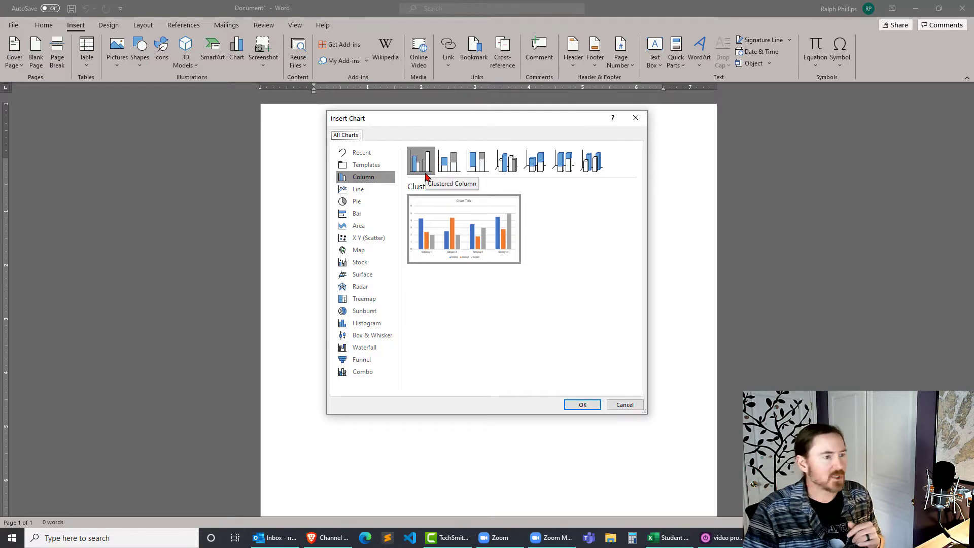
left_click(591, 404)
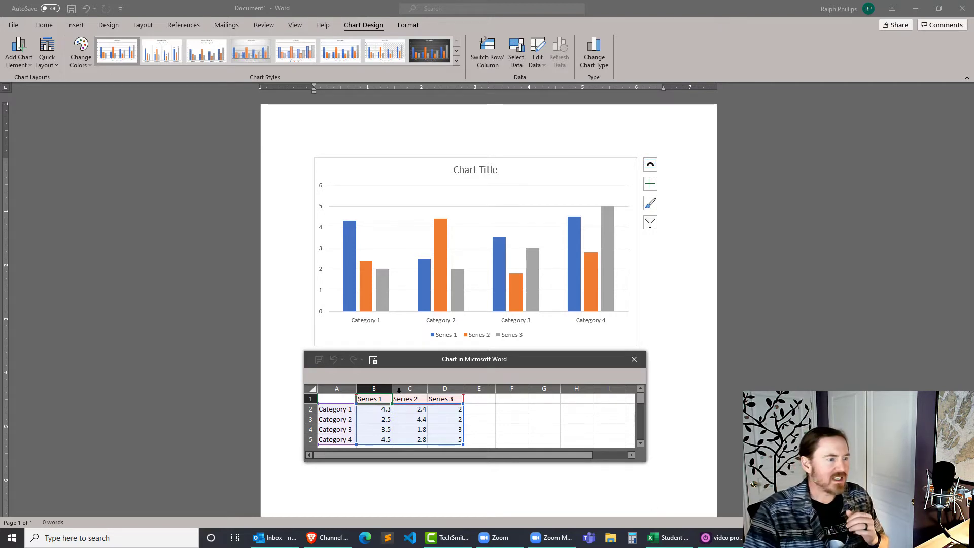
Open the chart data in full Excel and enlarge the window to show Categories 1–4 and Series 1–3
left_click(375, 361)
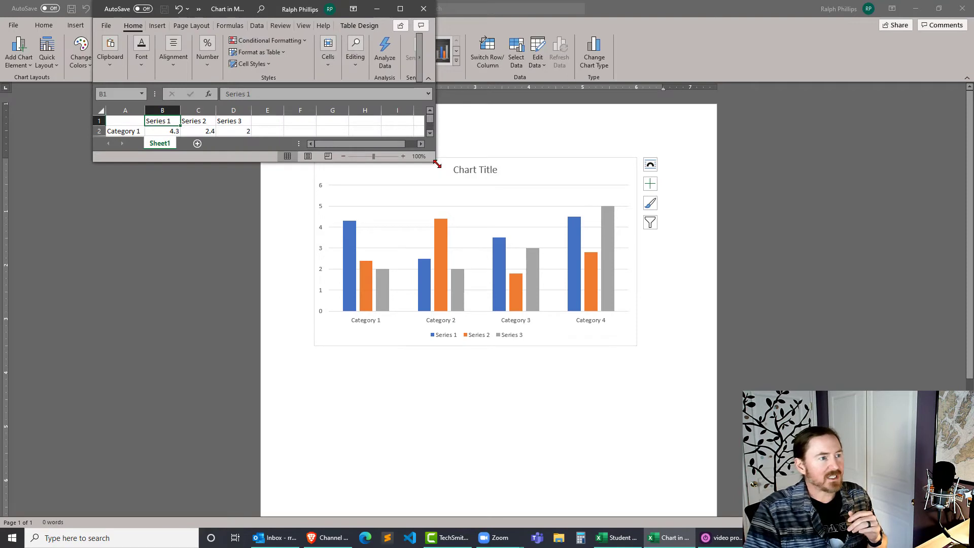
left_click_drag(437, 163, 790, 398)
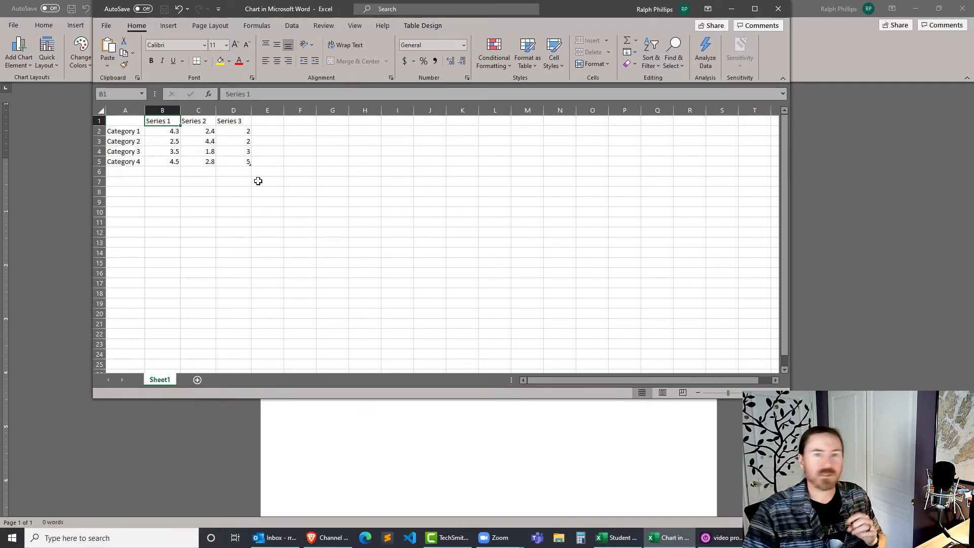
left_click(221, 183)
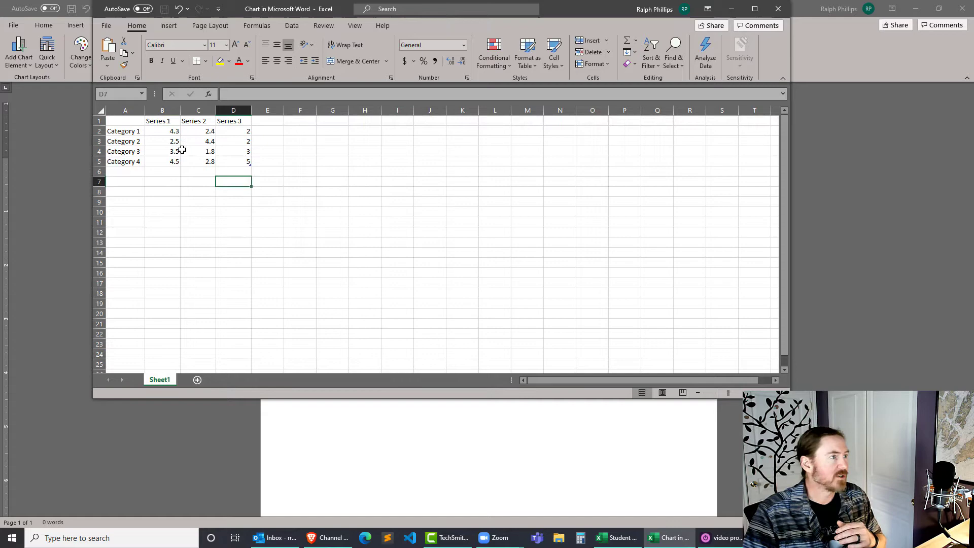
scroll(469, 271, "up", 6)
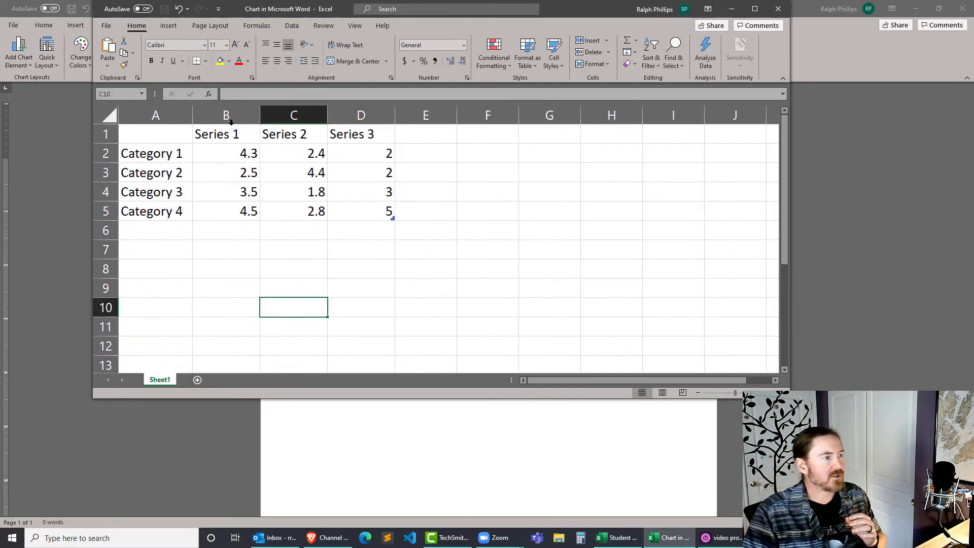
Rename the series headers in B1:E1 to North, South, East and West
left_click(226, 133)
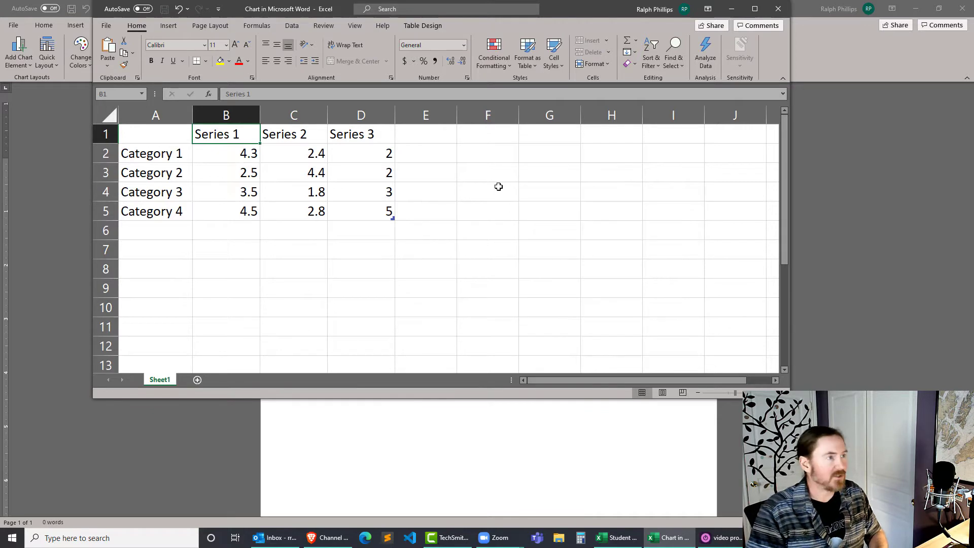
type("North")
key("Tab")
type("South")
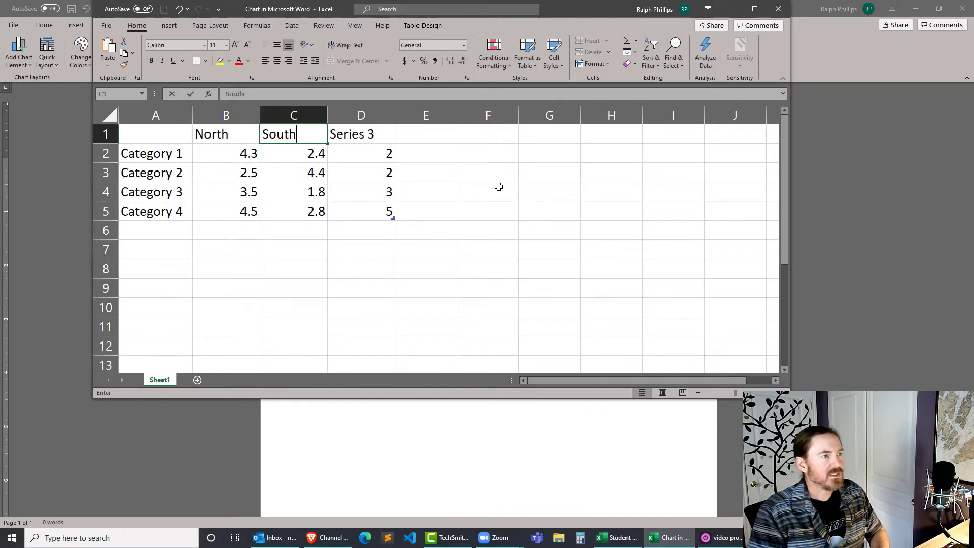
key("Tab")
type("East")
key("Tab")
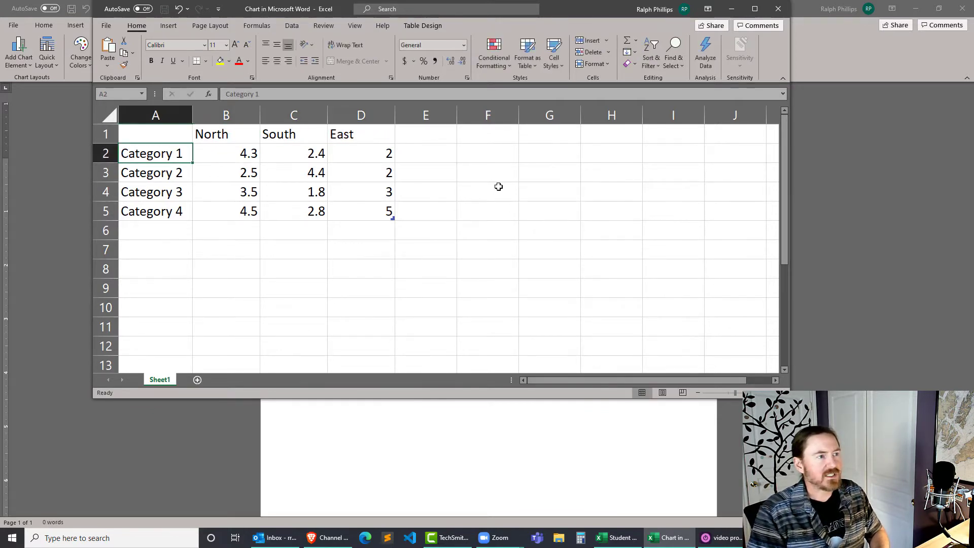
left_click(435, 135)
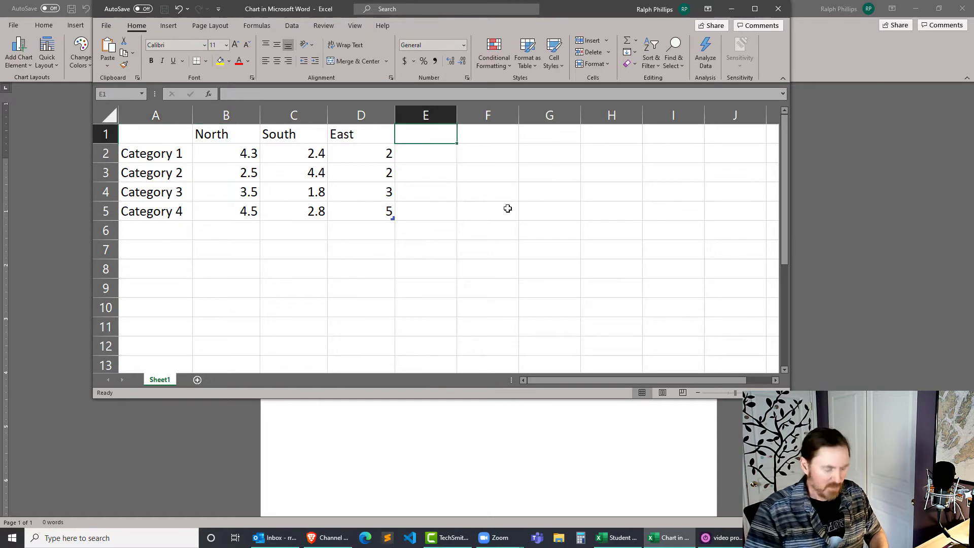
type("West")
key("Return")
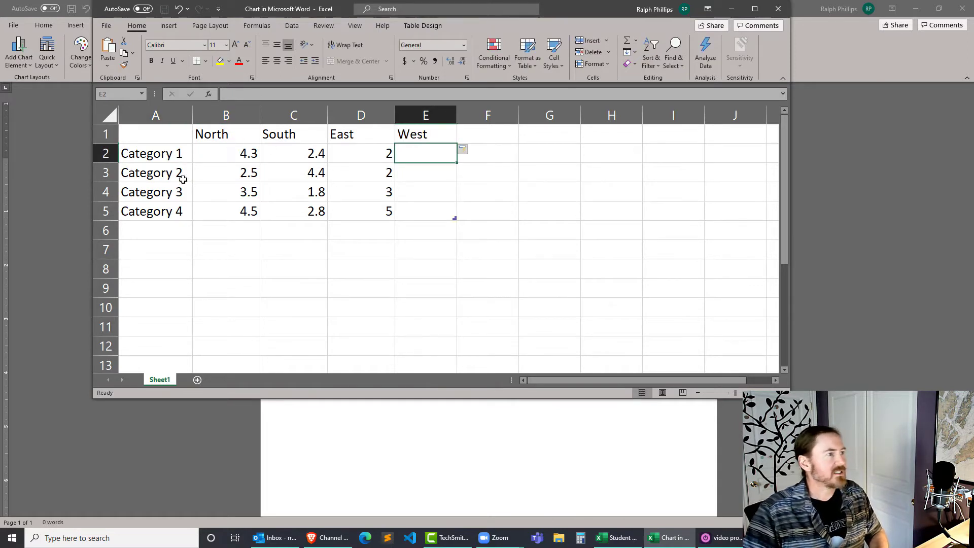
Relabel categories in A2:A4 as text '2020, '2019 and '2018
left_click(183, 154)
type("'2020")
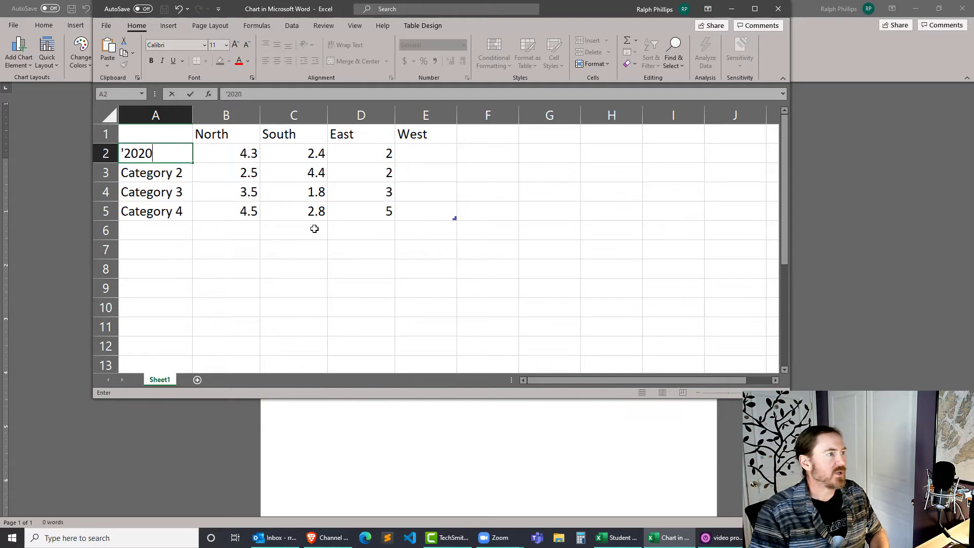
key("Return")
type("'2019")
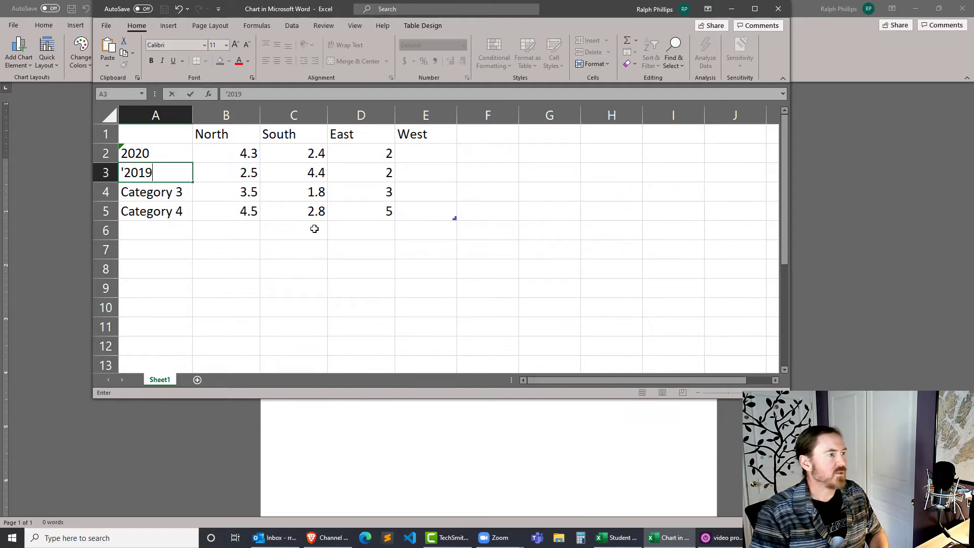
key("Return")
type("'20")
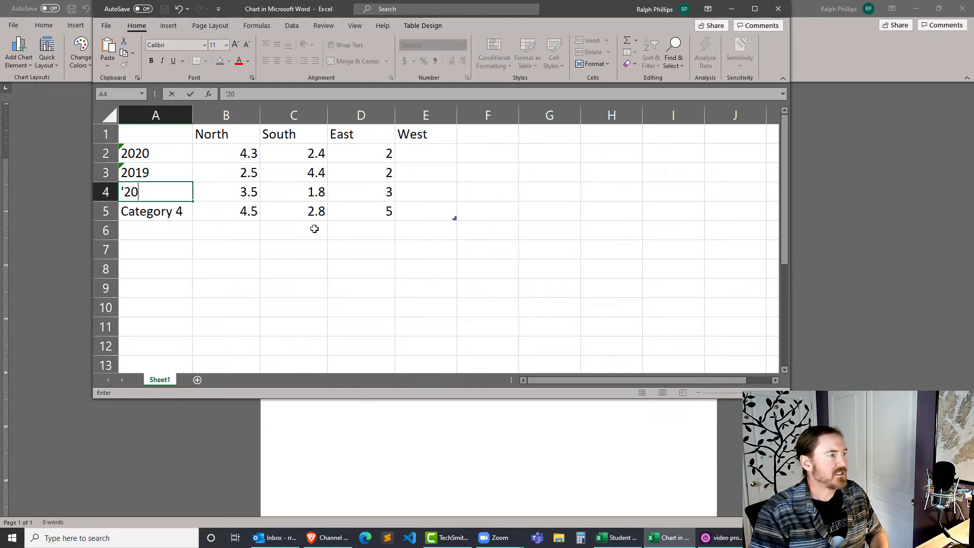
type("18")
key("Return")
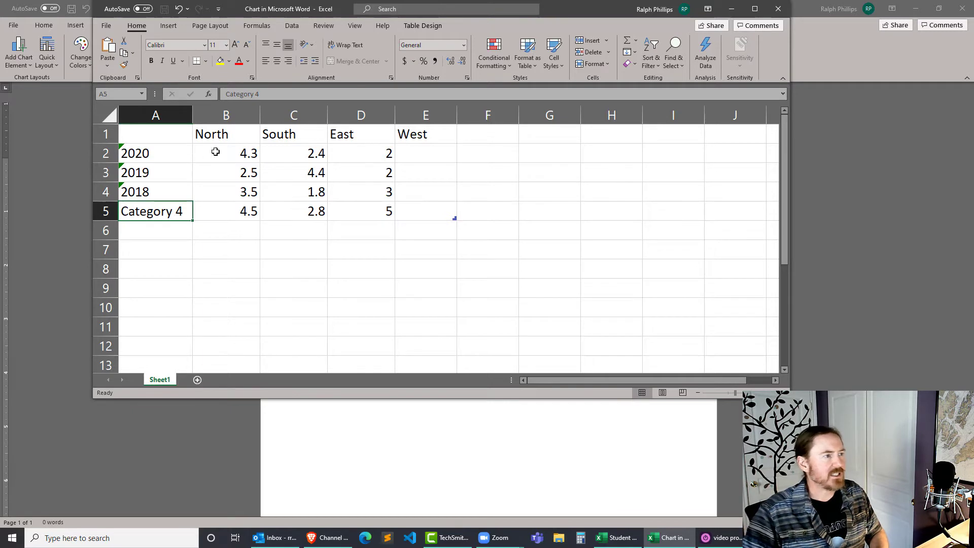
Fill B2:E4 with =RANDBETWEEN(100,800) in every cell
left_click_drag(215, 151, 409, 194)
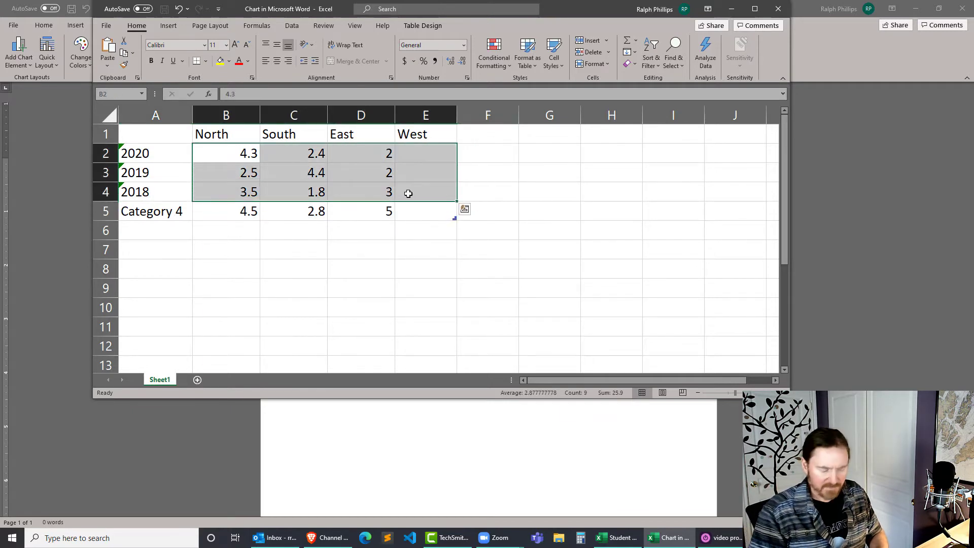
type("=rand")
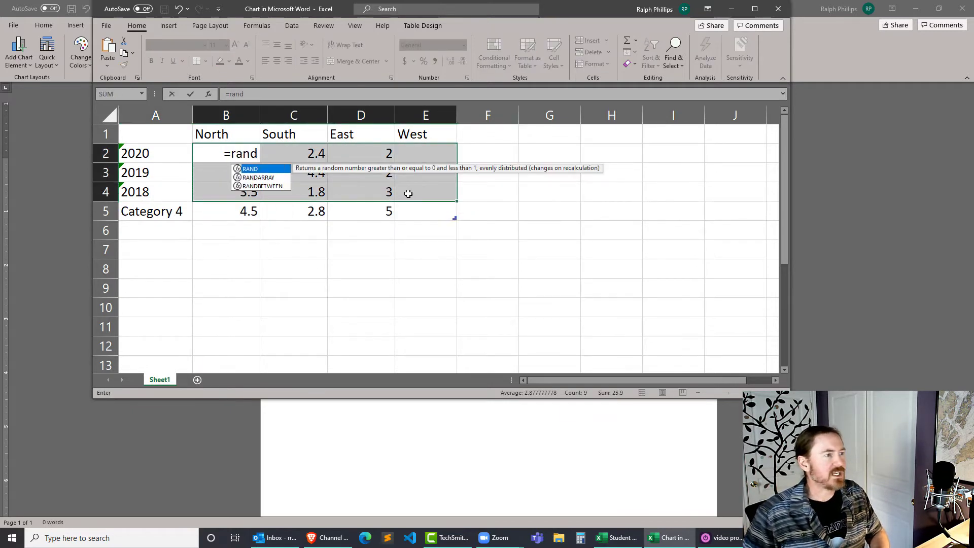
key("Down")
key("Down")
key("Tab")
type("100,8")
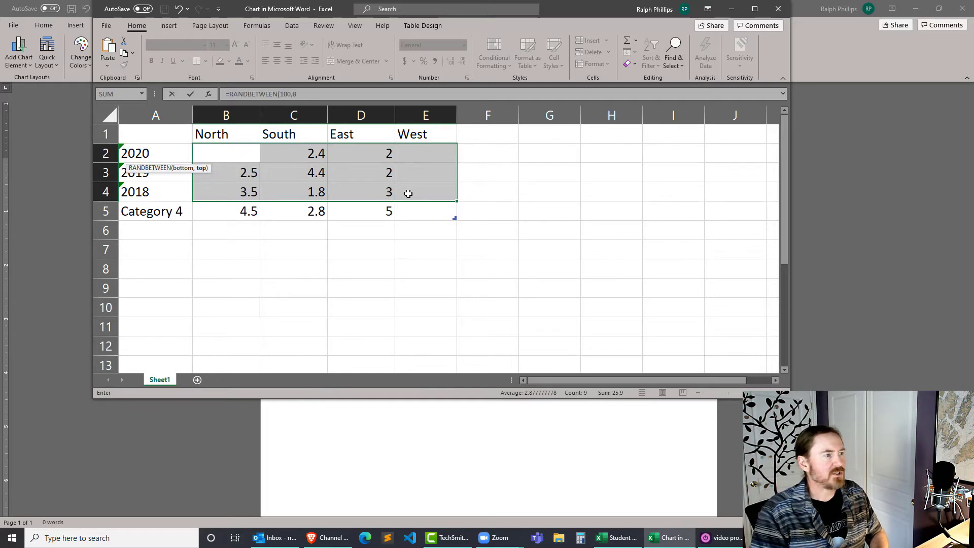
type("00)")
key("ctrl+Return")
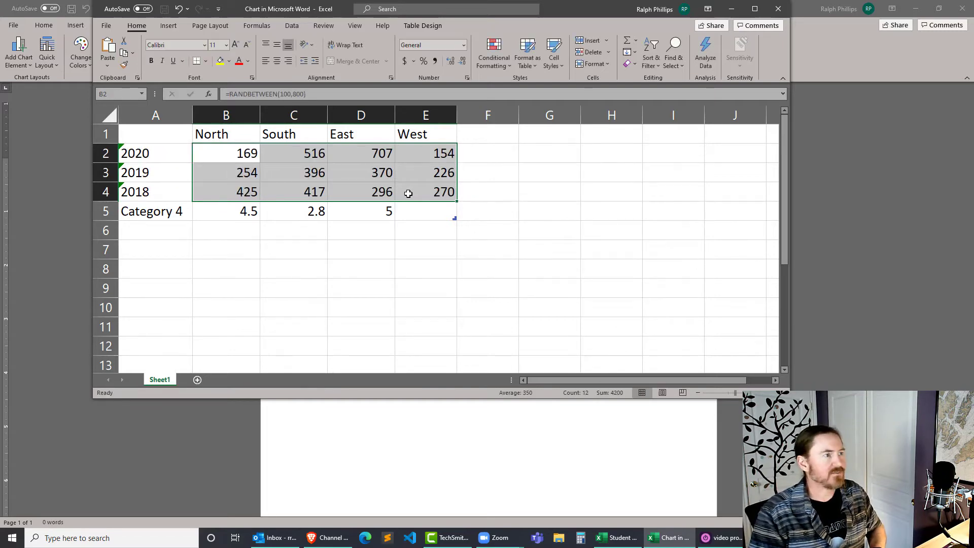
Convert the random numbers in B2:E4 to fixed values
mouse_move(415, 201)
left_mouse_down()
mouse_move(414, 213)
mouse_move(415, 193)
left_mouse_up()
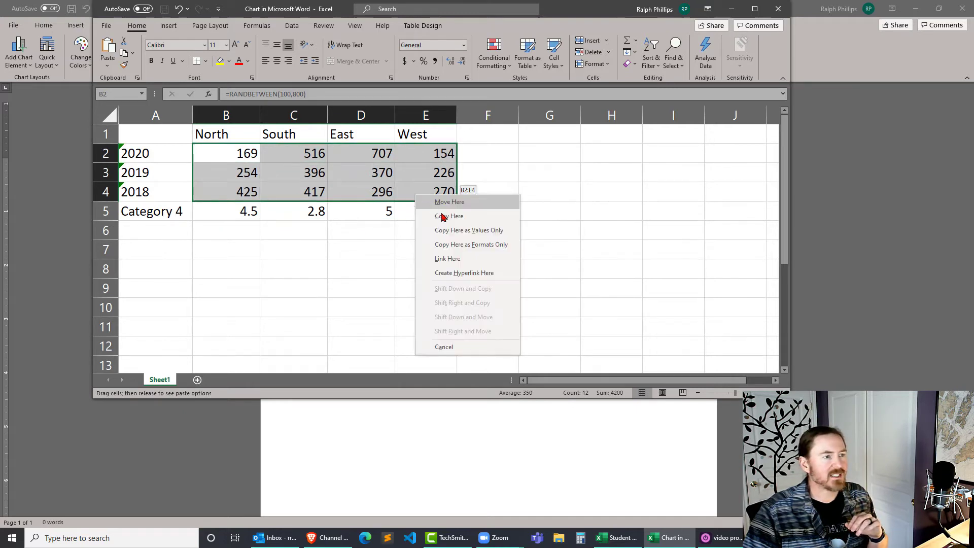
left_click(432, 231)
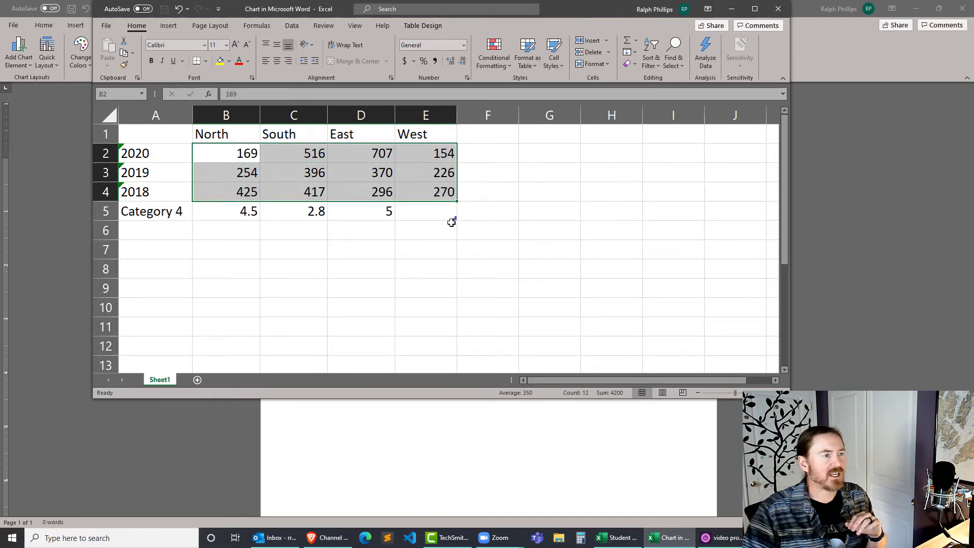
left_click(299, 191)
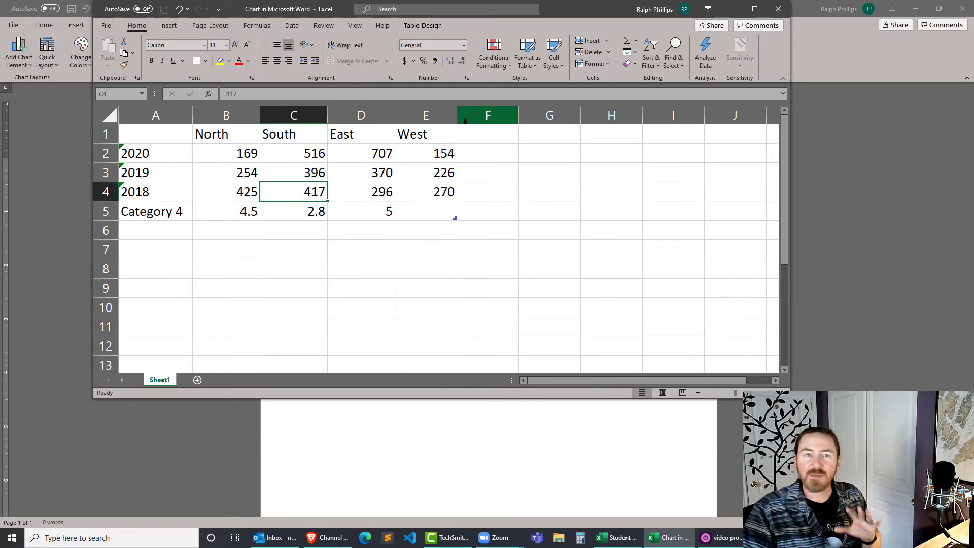
Delete the Category 4 row (row 5) from the chart data and close the data window
left_click_drag(606, 10, 635, 392)
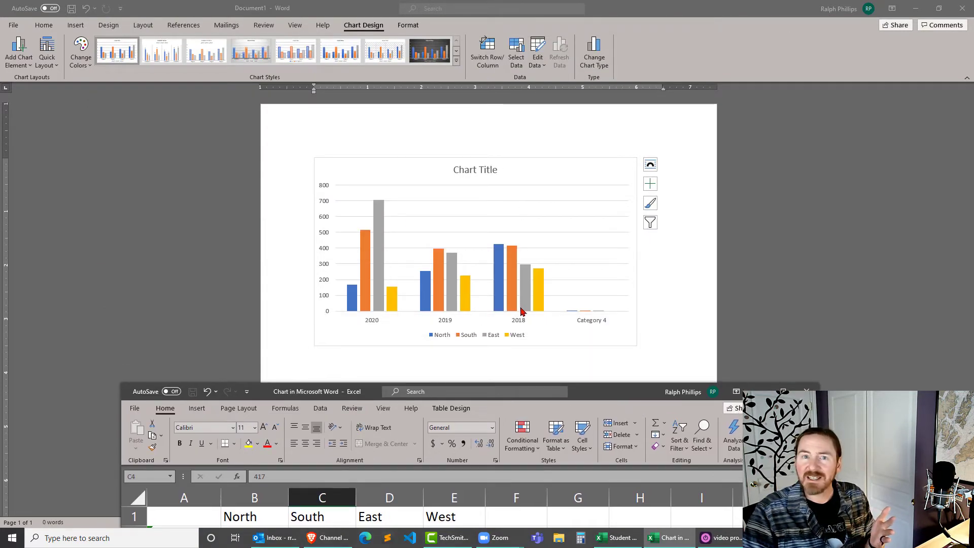
left_click_drag(602, 396, 553, 120)
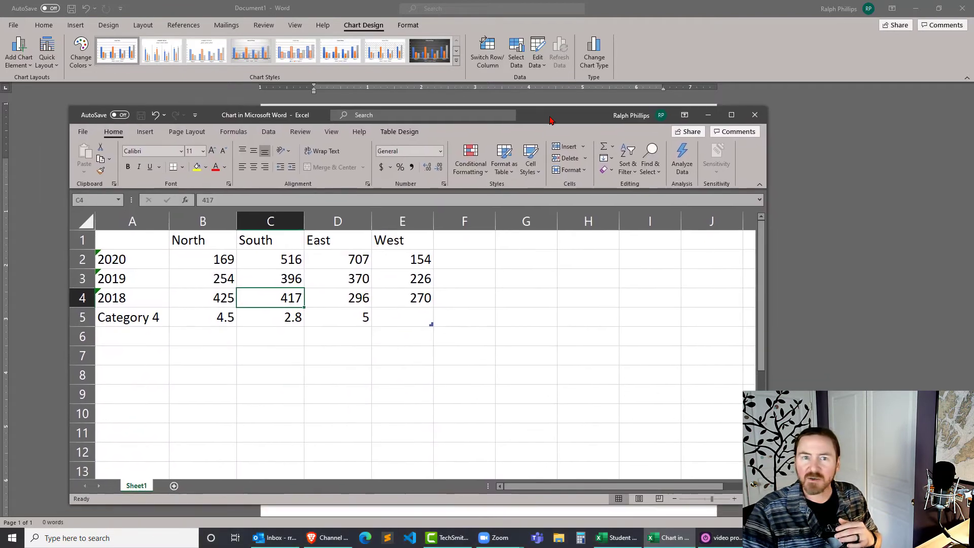
left_click(84, 317)
right_click(88, 319)
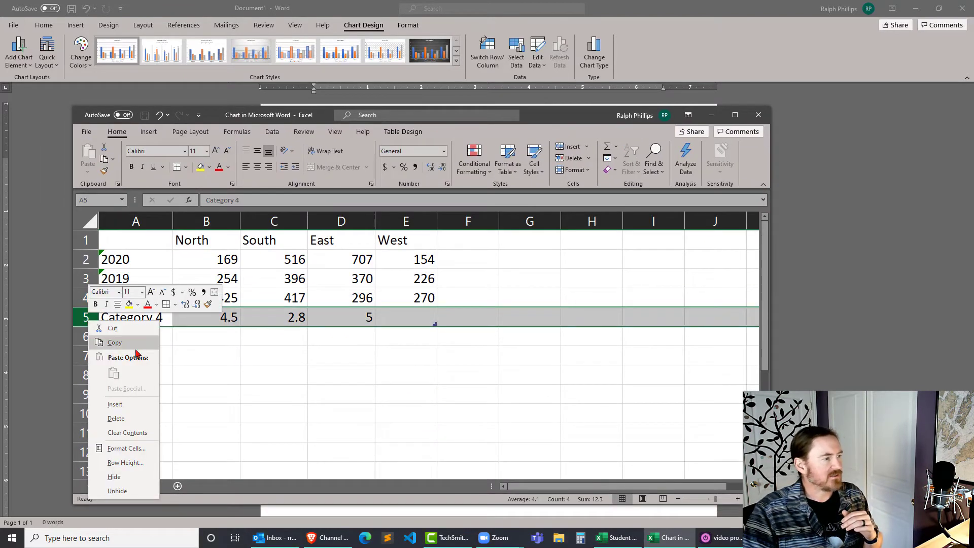
left_click(130, 420)
left_click(274, 279)
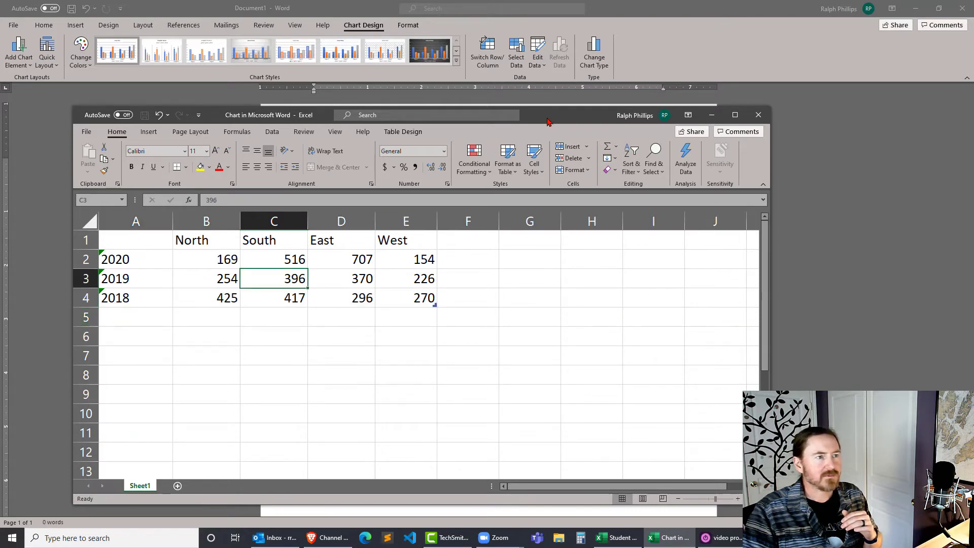
left_click_drag(549, 121, 723, 187)
key("alt+F4")
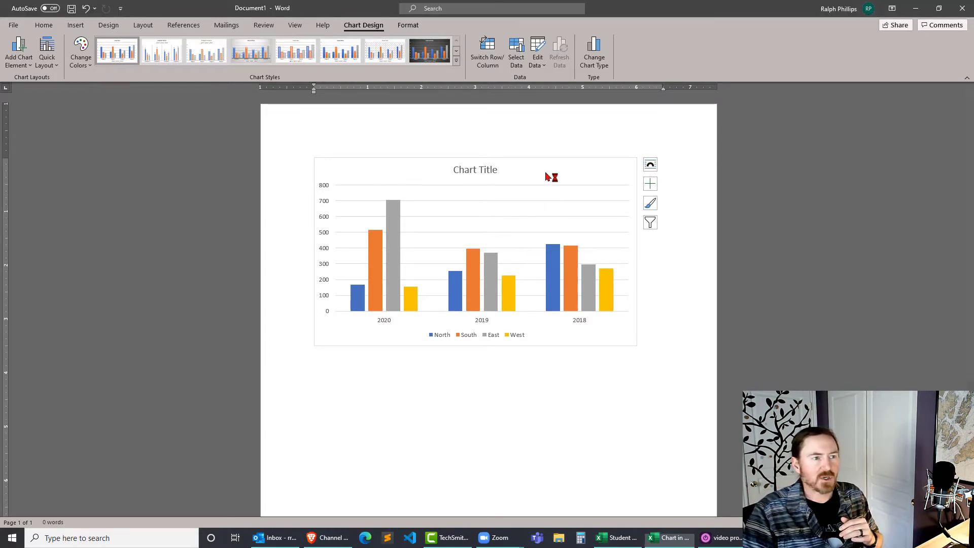
Apply the semi-transparent overlapping-bars chart style and replace 'Chart Title' with 'Sales'
left_click(457, 60)
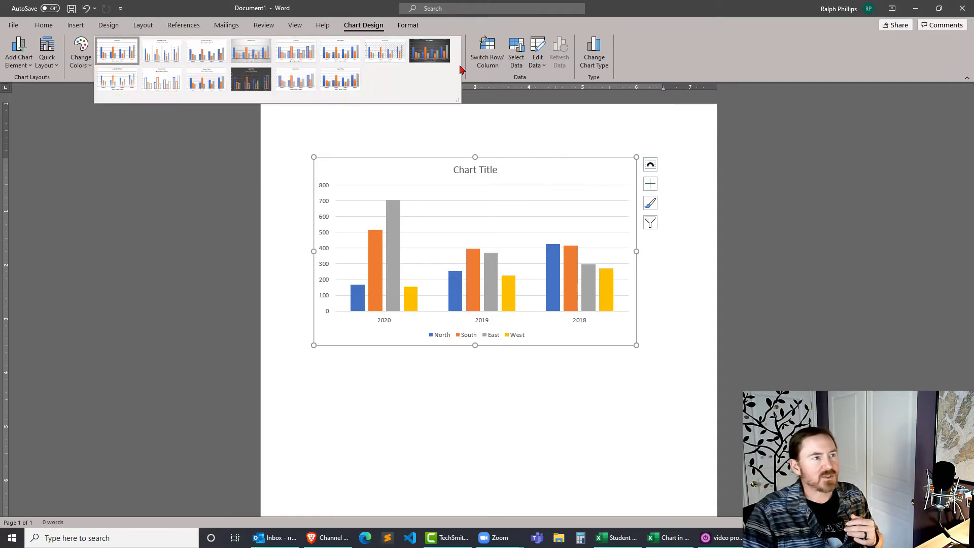
left_click(297, 87)
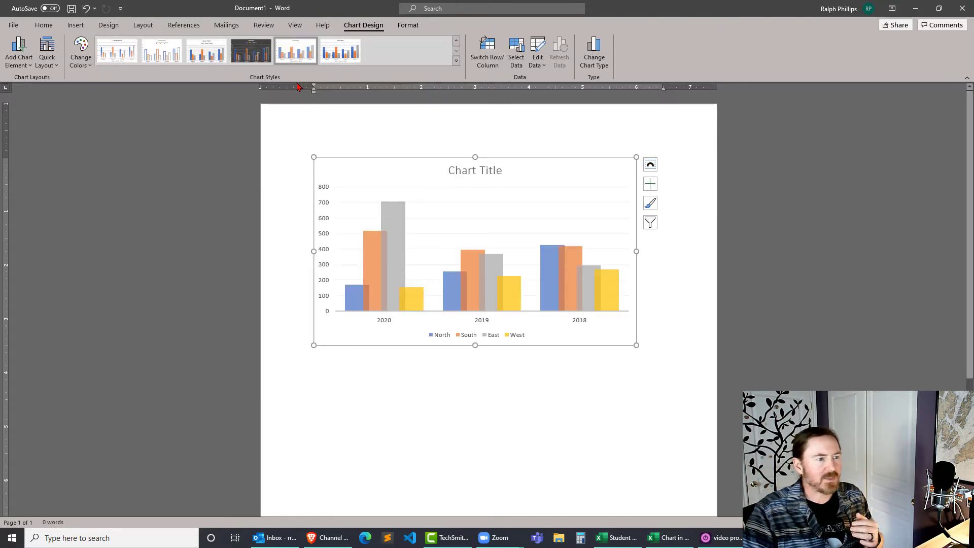
double_click(476, 170)
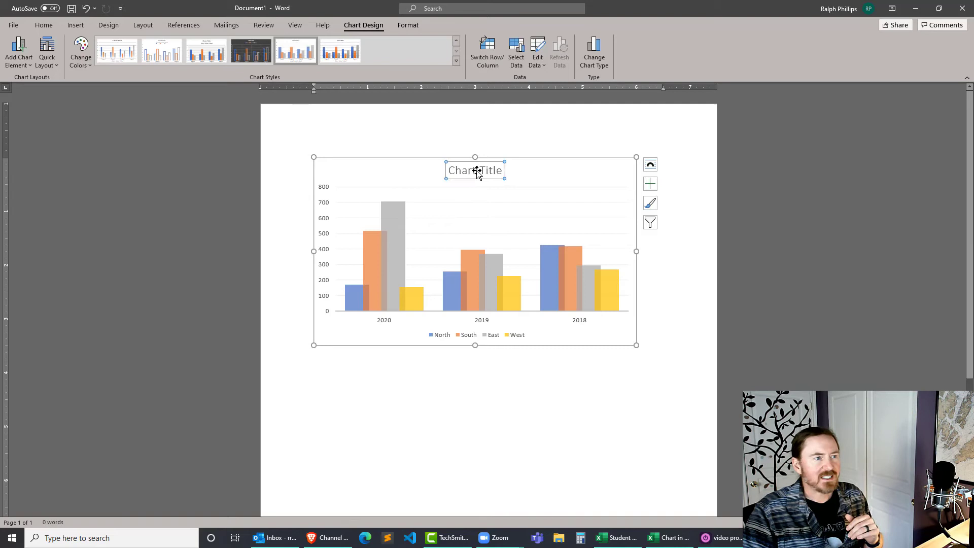
left_click_drag(382, 171, 448, 173)
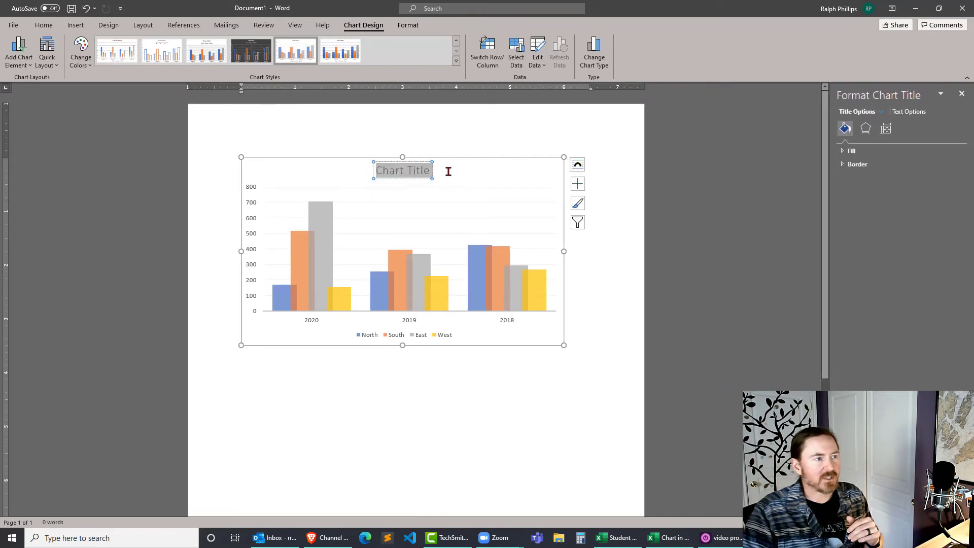
type("Sales")
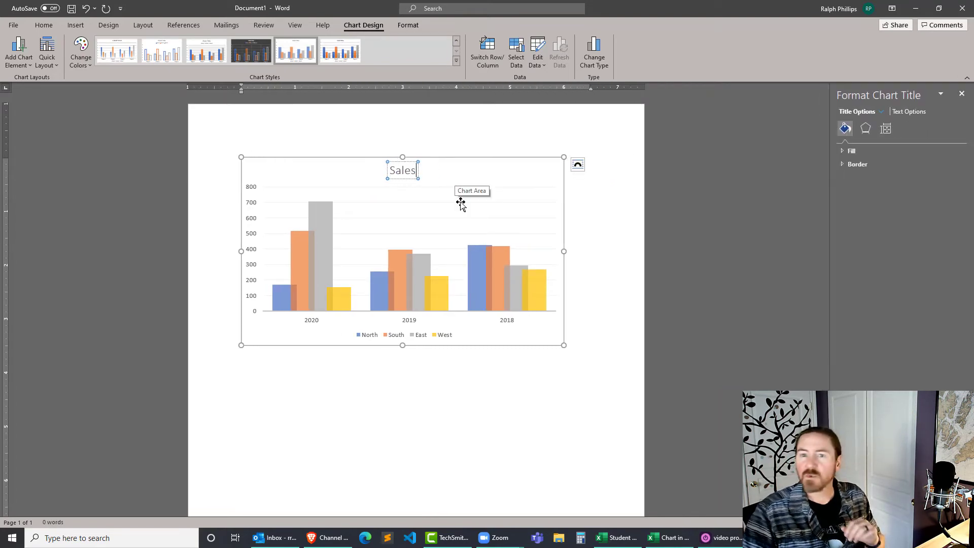
left_click(588, 320)
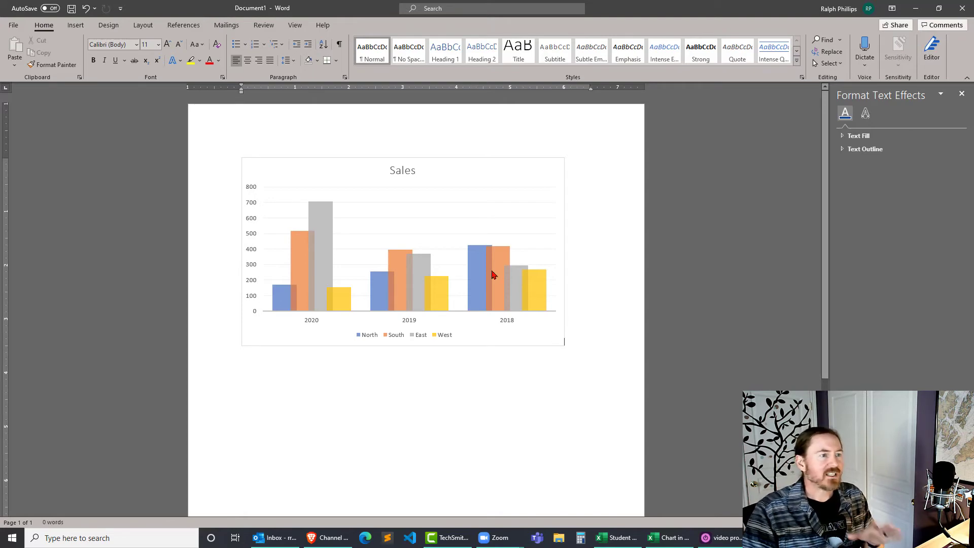
Bring back the chart data, check cell D3, close Excel, then close the Format Chart Title pane
left_click(669, 538)
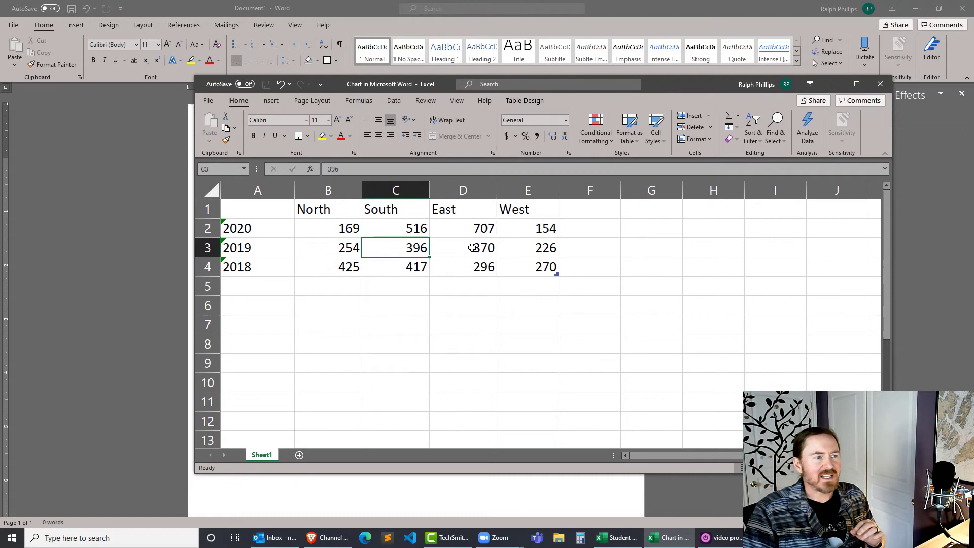
left_click(471, 247)
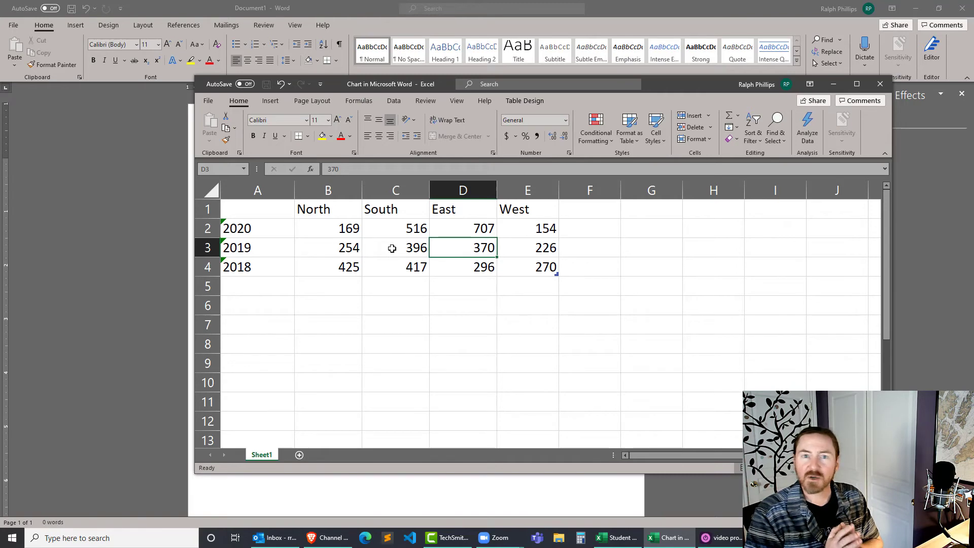
left_click(879, 84)
left_click(531, 335)
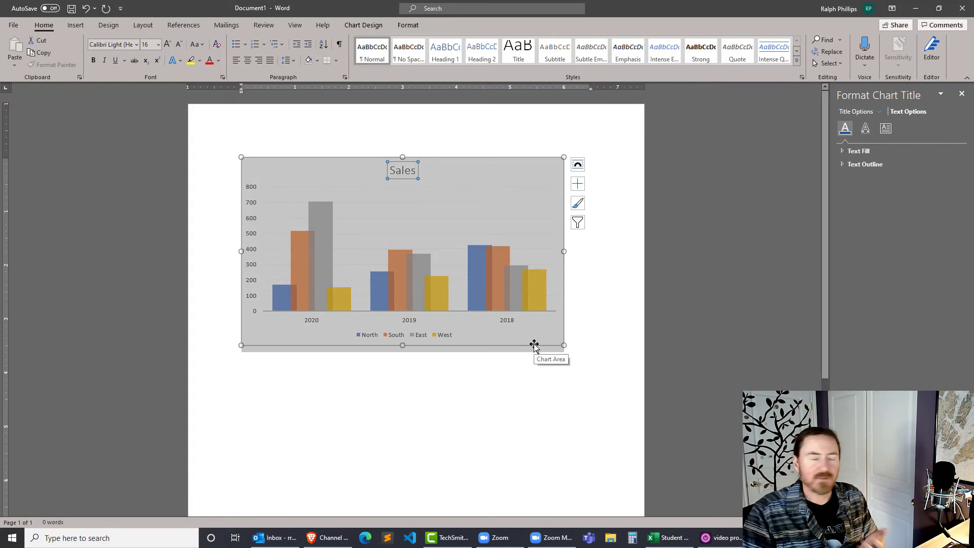
mouse_move(481, 282)
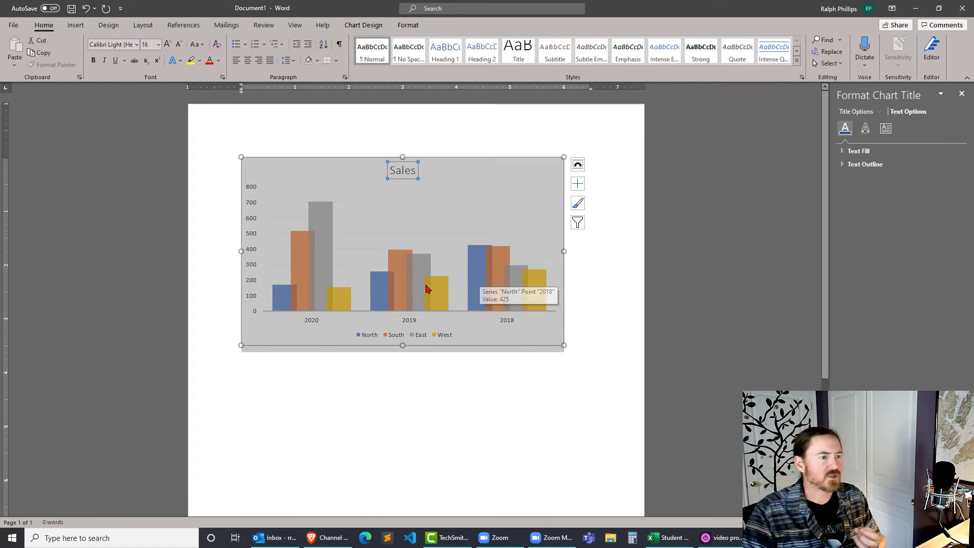
mouse_move(428, 295)
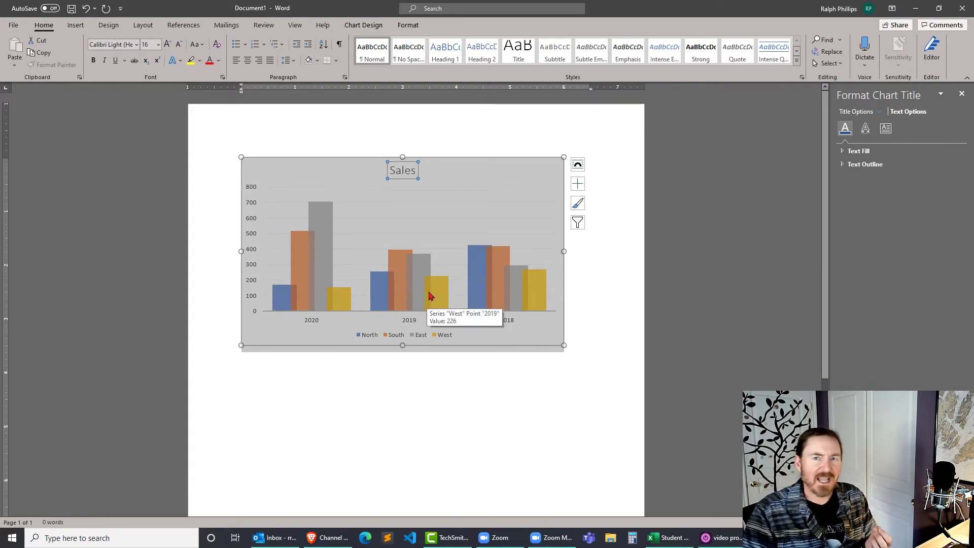
left_click(527, 344)
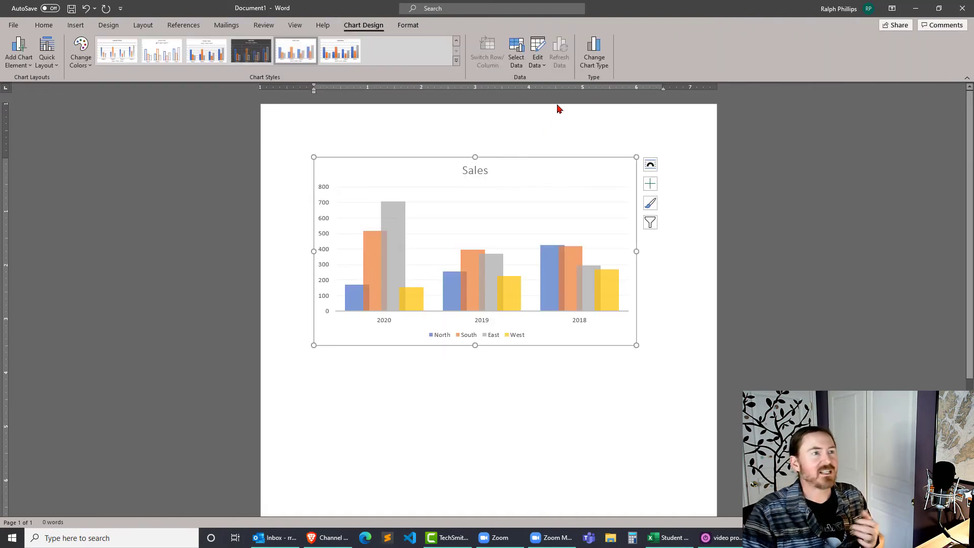
Reopen the Sales chart's data in full Microsoft Excel
left_click(539, 47)
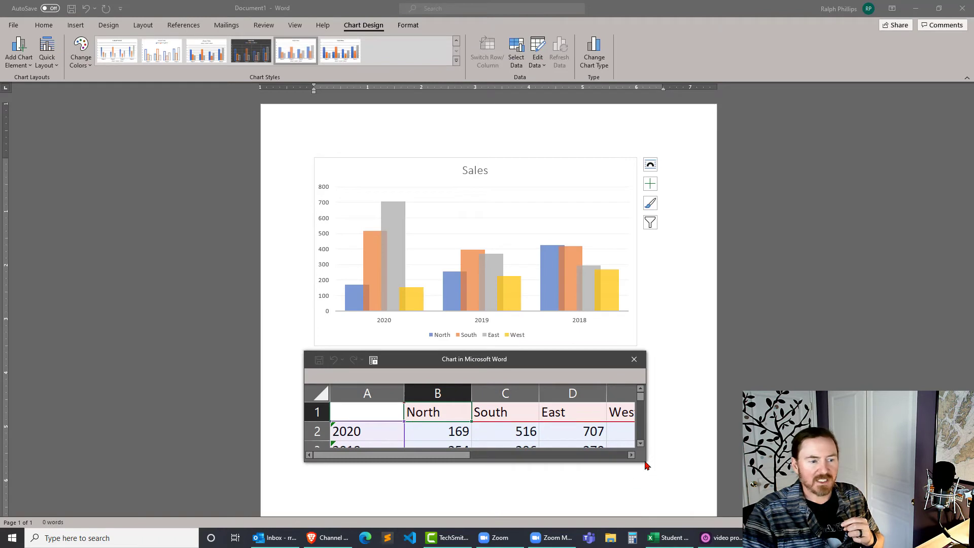
left_click_drag(645, 463, 703, 500)
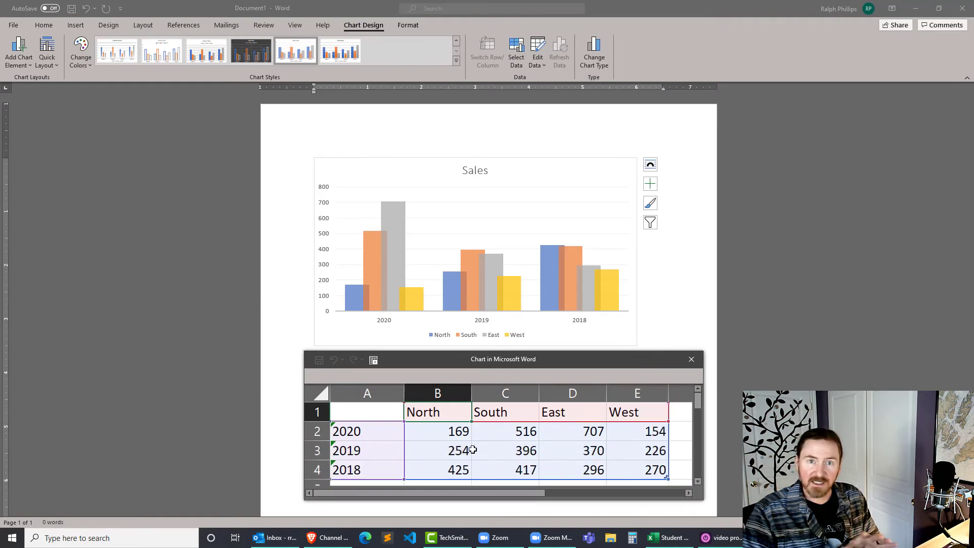
left_click(373, 360)
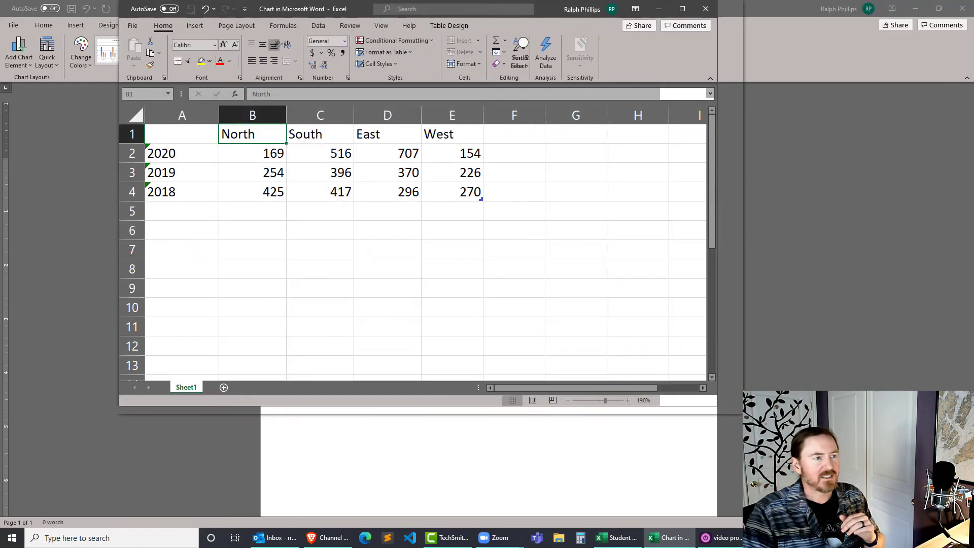
left_click(336, 211)
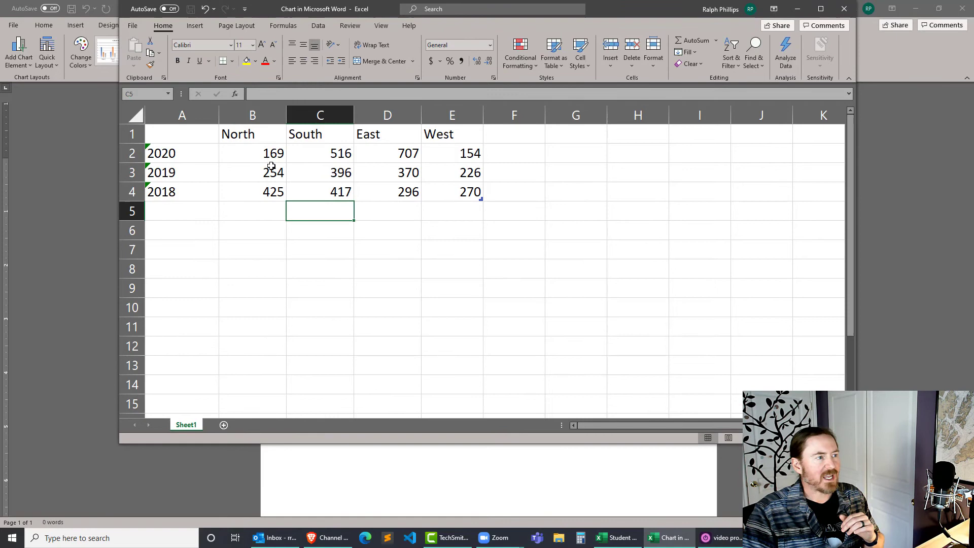
Enter 900 in B3:E3 for 2019, then minimize Excel and select the updated chart
left_click(272, 169)
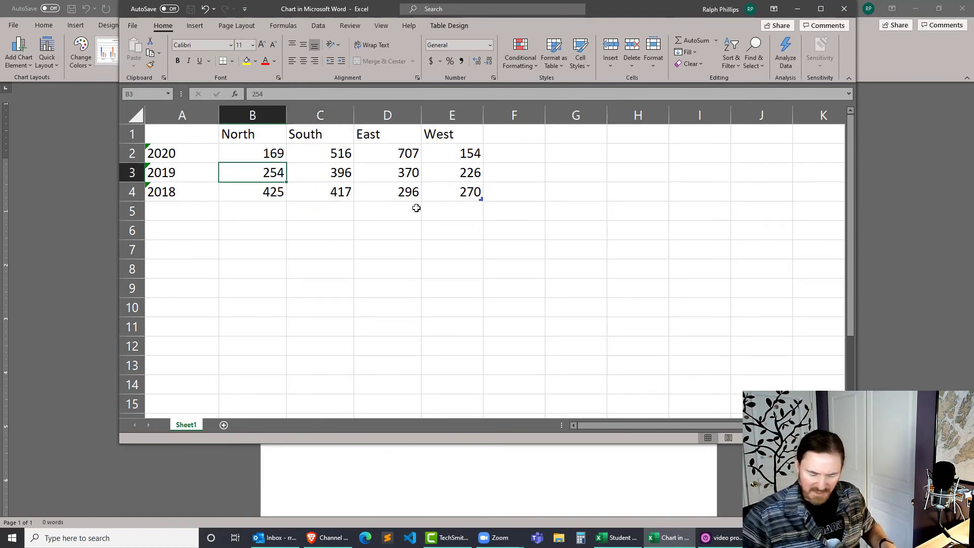
type("900")
key("Tab")
type("900")
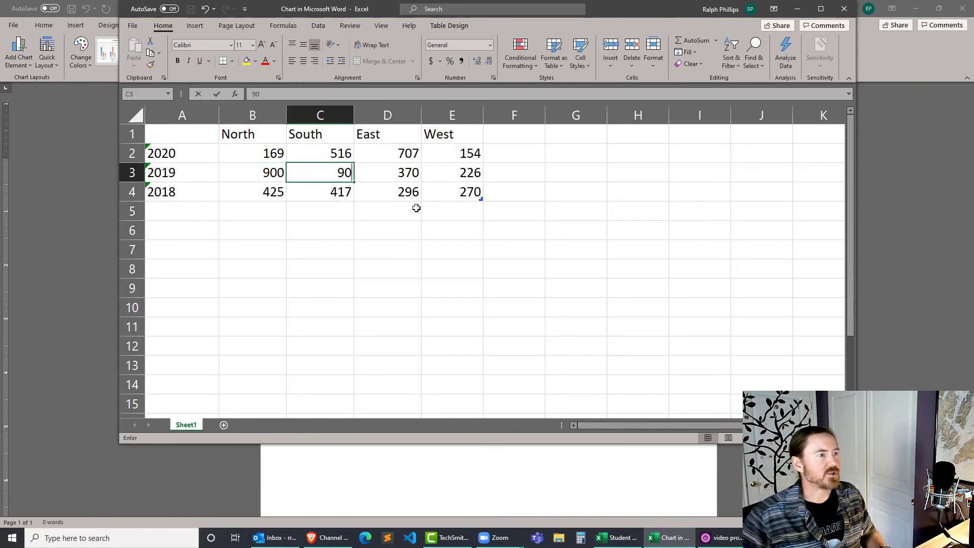
key("Tab")
type("900")
key("ctrl+Return")
key("Tab")
type("900")
key("Return")
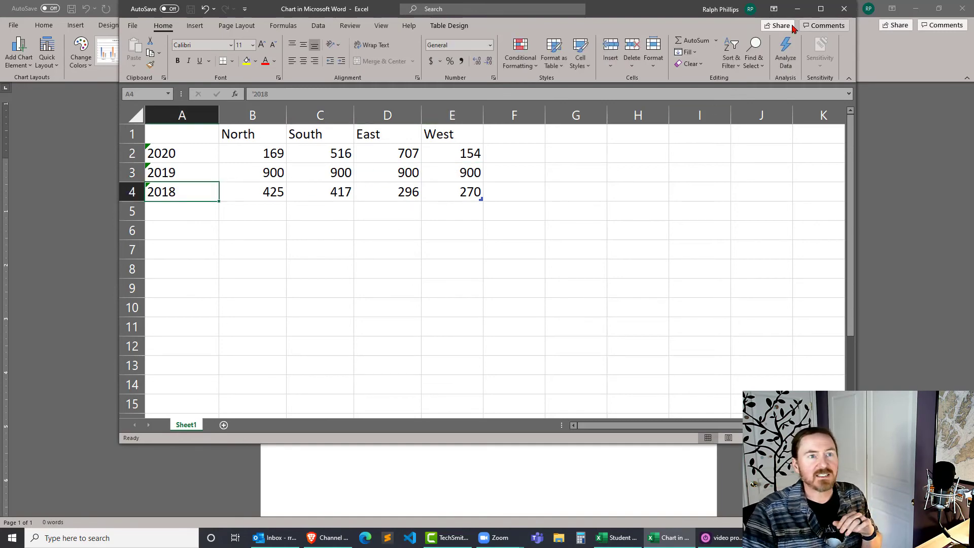
left_click(798, 9)
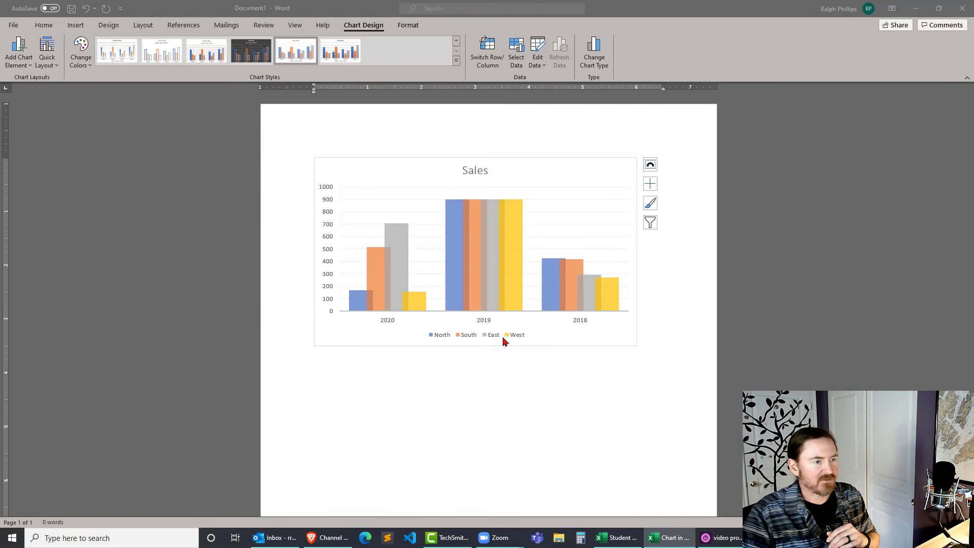
left_click(593, 341)
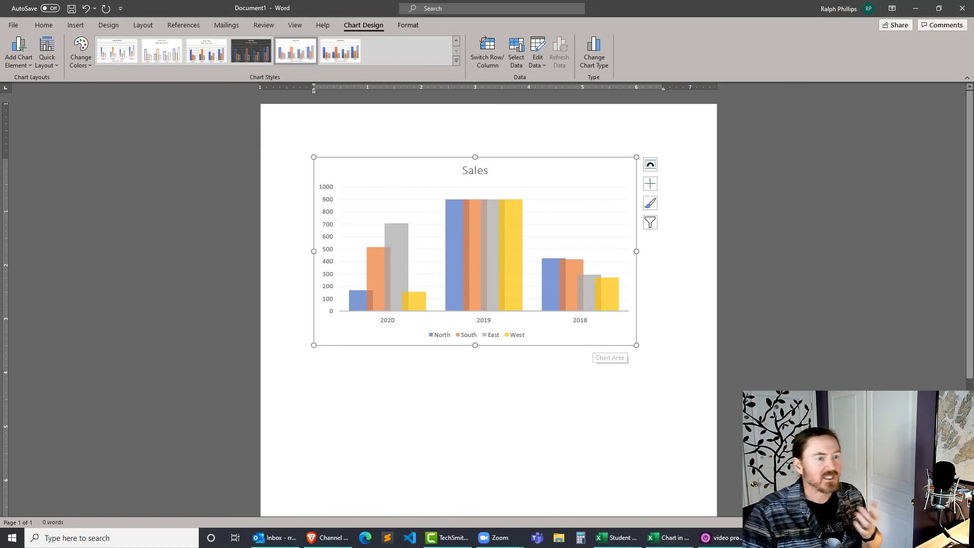
Add the caption 'Figure 1 Sales Data for Past Three Years' below the chart
left_click(185, 25)
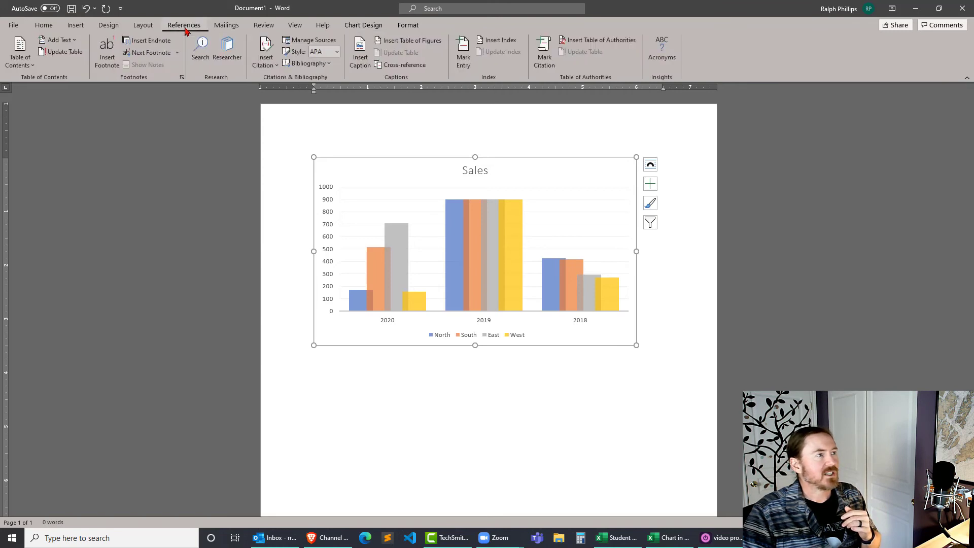
left_click(360, 50)
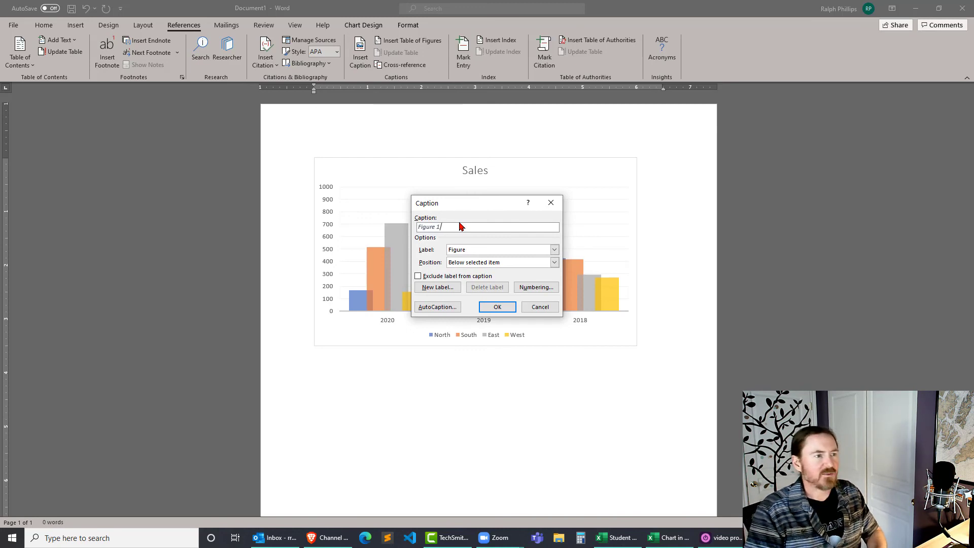
type("Sales Data for ")
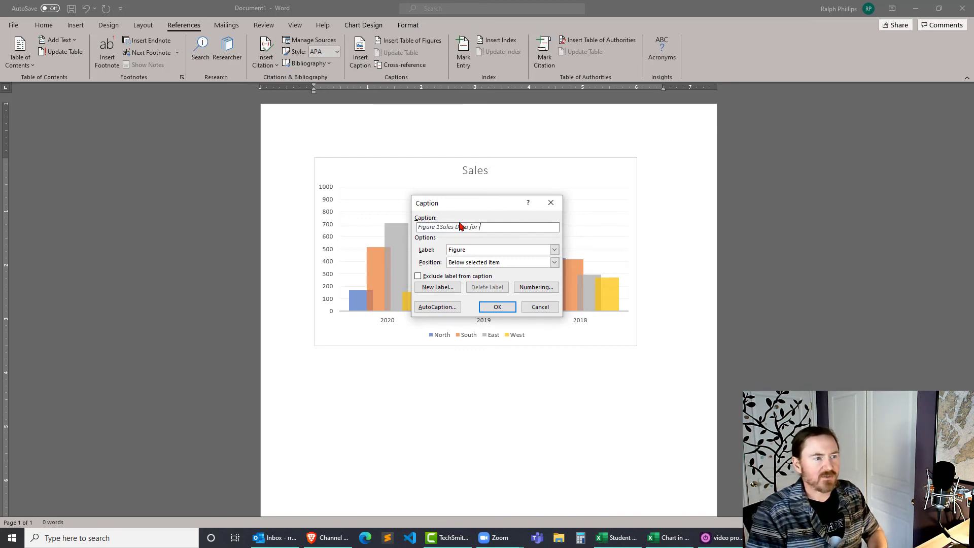
type("Past Three Years")
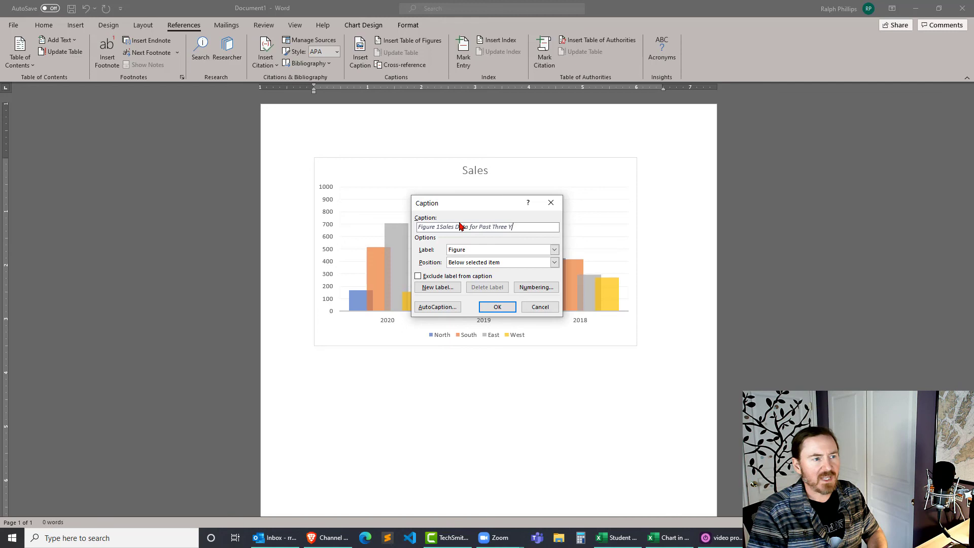
left_click(496, 307)
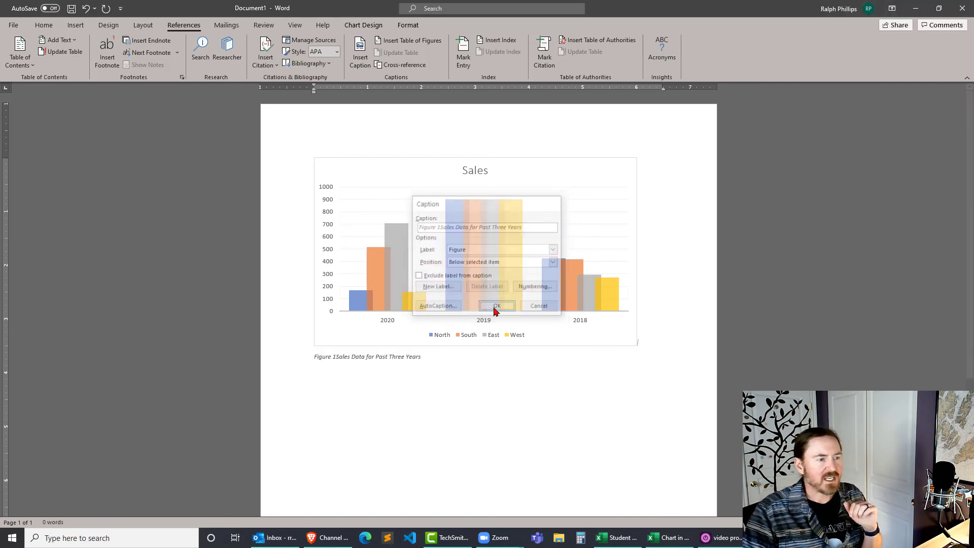